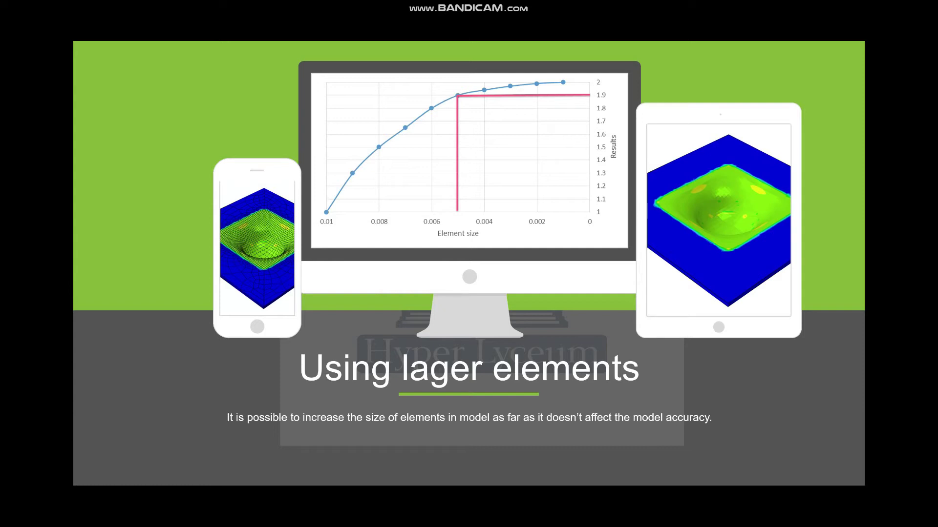
Step: Switch to Abaqus/CAE and set Step-1's mass scaling to use scaled mass and "throughout step" definitions from the previous step
{"action": "key", "text": "alt+Tab"}
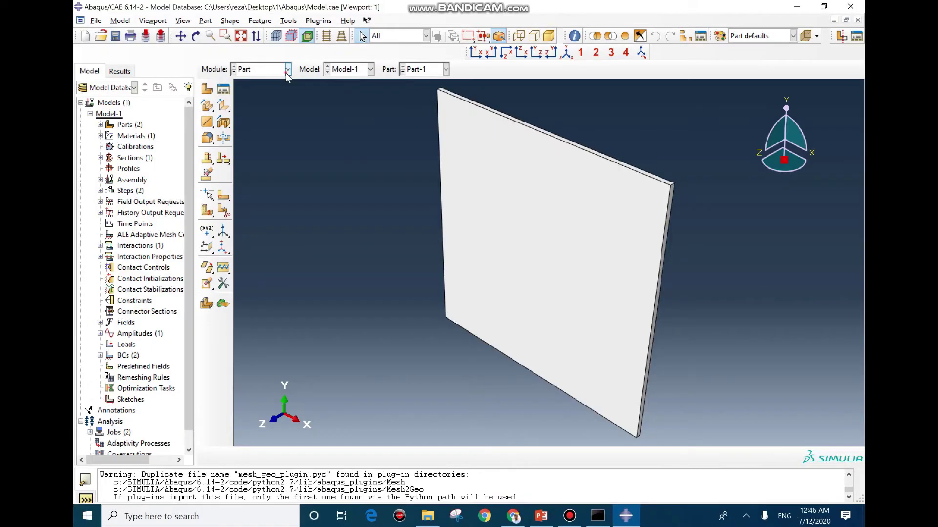
{"action": "left_click", "coordinate": [287, 71]}
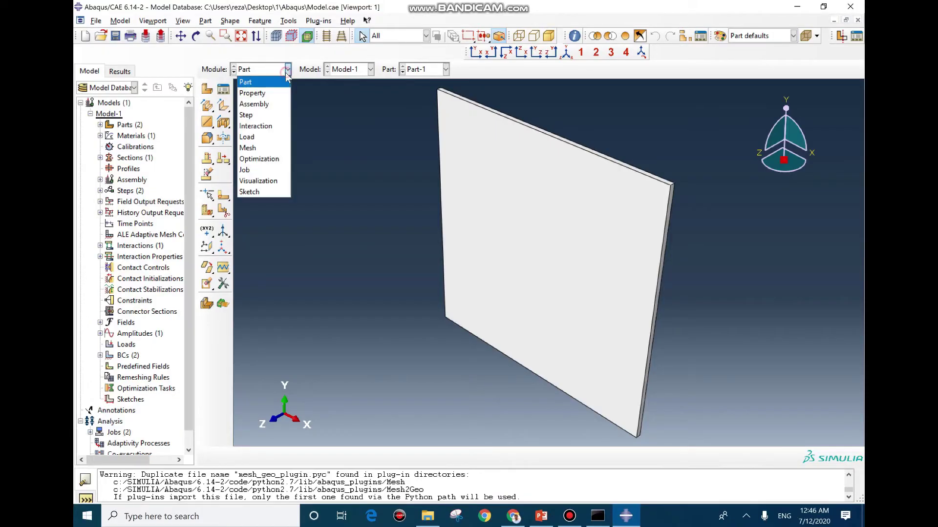
{"action": "left_click", "coordinate": [261, 116]}
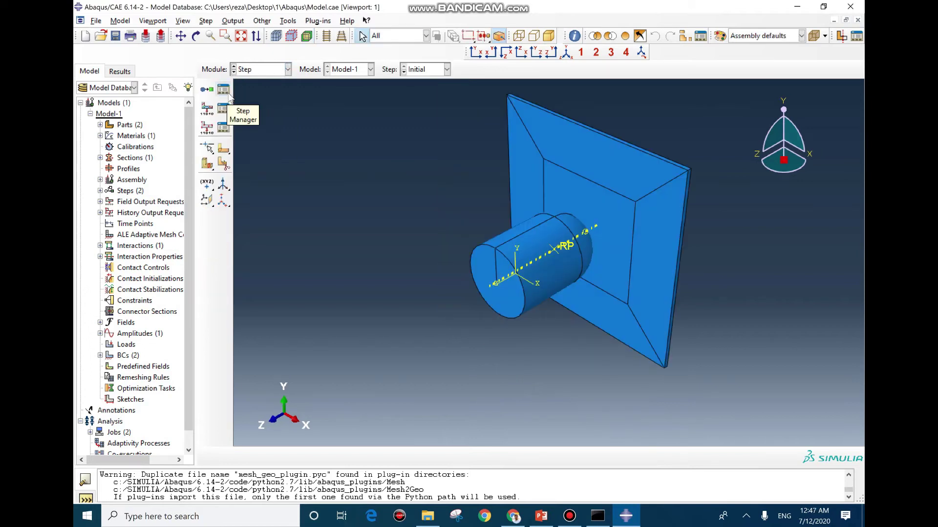
{"action": "left_click", "coordinate": [227, 95]}
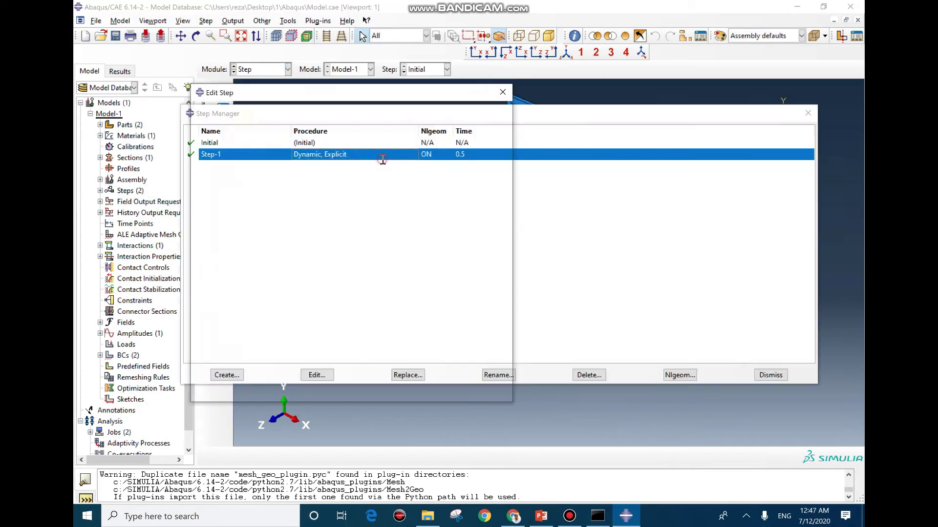
{"action": "double_click", "coordinate": [215, 155]}
{"action": "left_click", "coordinate": [298, 138]}
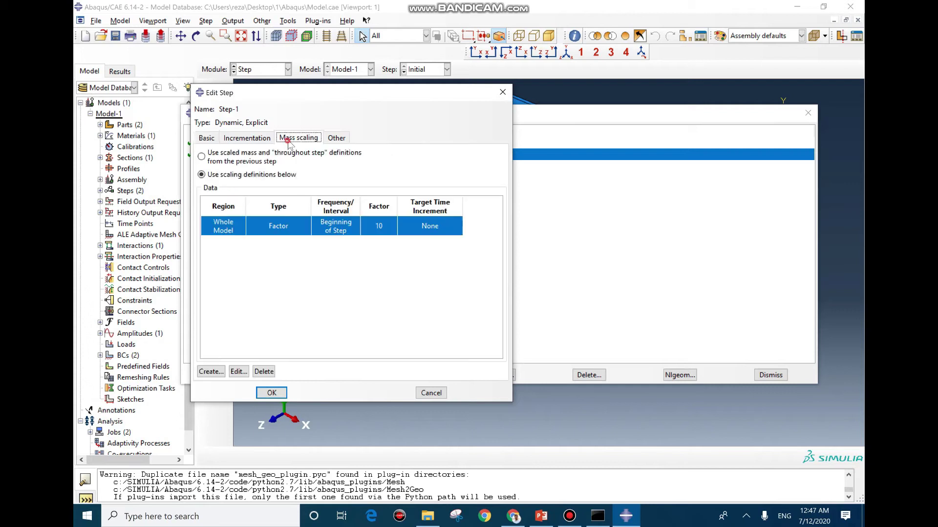
{"action": "left_click", "coordinate": [203, 156]}
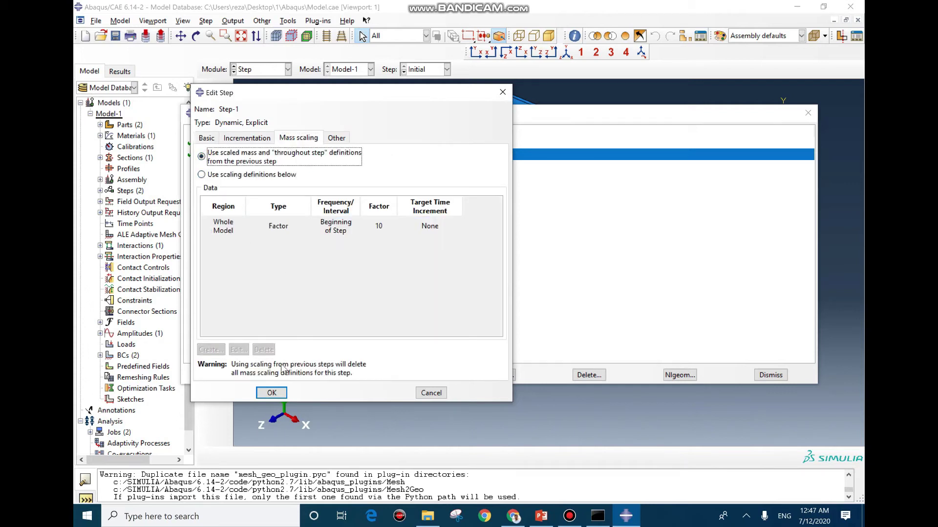
{"action": "left_click", "coordinate": [282, 393]}
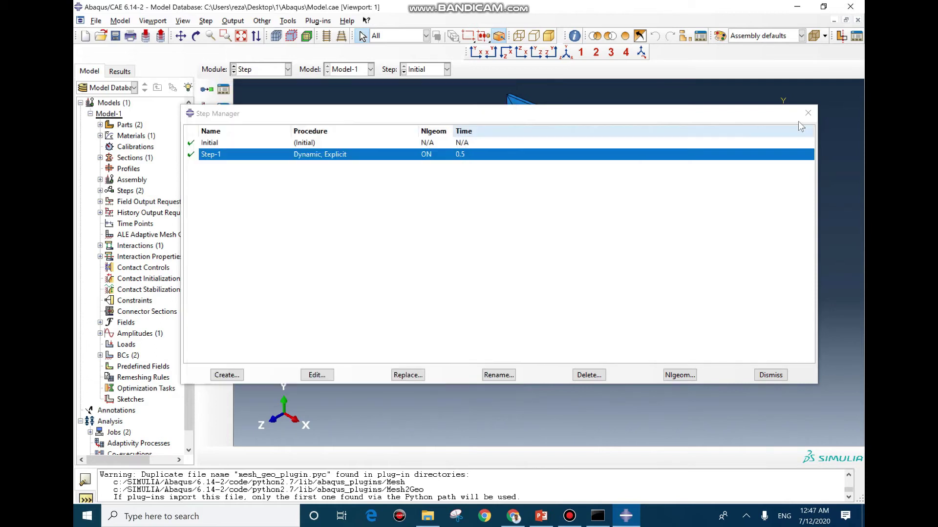
{"action": "left_click", "coordinate": [808, 112]}
Step: Enter the Mesh module and display the assembly edge-on from the side without perspective
{"action": "left_click", "coordinate": [260, 73]}
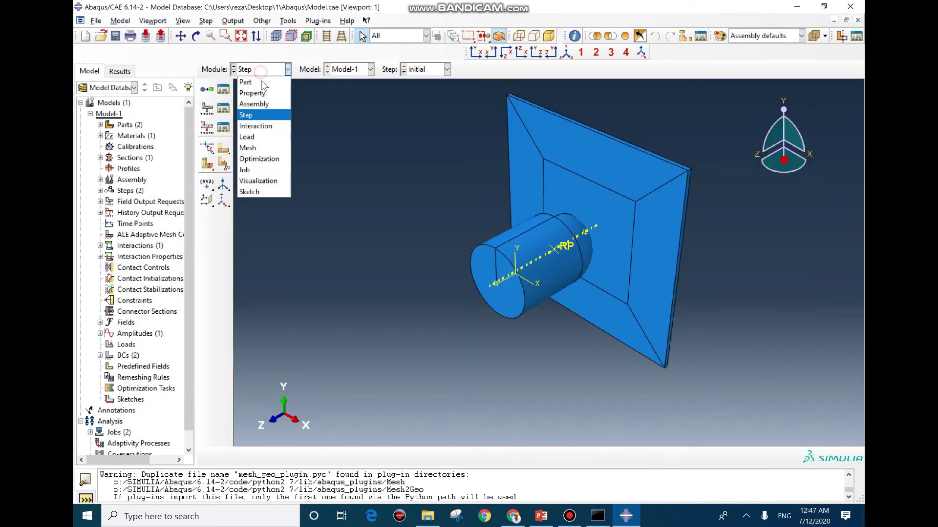
{"action": "left_click", "coordinate": [264, 147]}
{"action": "left_click_drag", "start_coordinate": [535, 250], "coordinate": [423, 124], "text": "ctrl+alt"}
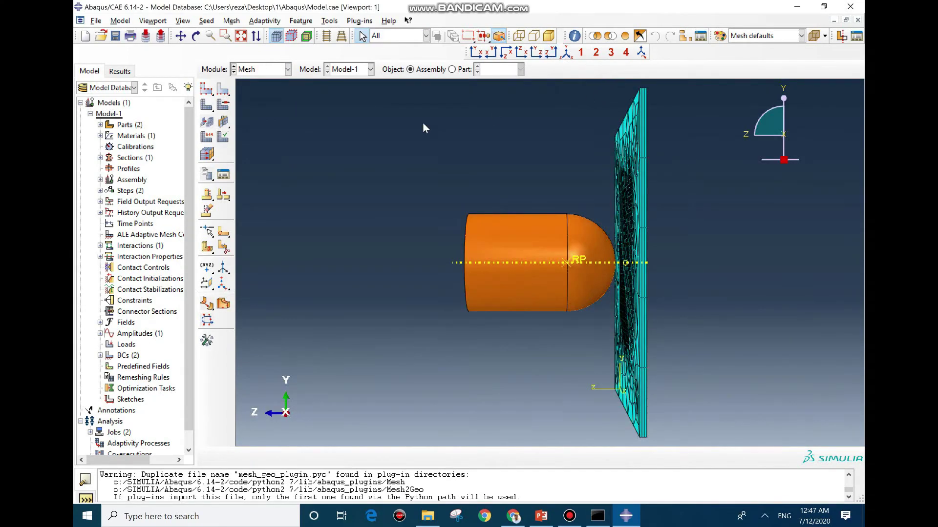
{"action": "left_click", "coordinate": [327, 36]}
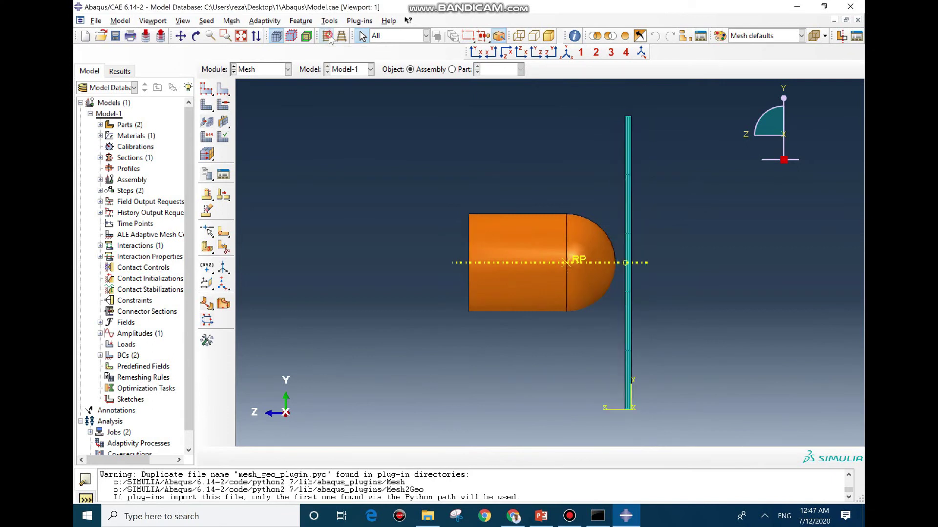
Step: Seed the plate's through-thickness edges by number, do not allow the number of elements to change, and accept deleting the existing mesh
{"action": "left_click", "coordinate": [223, 89]}
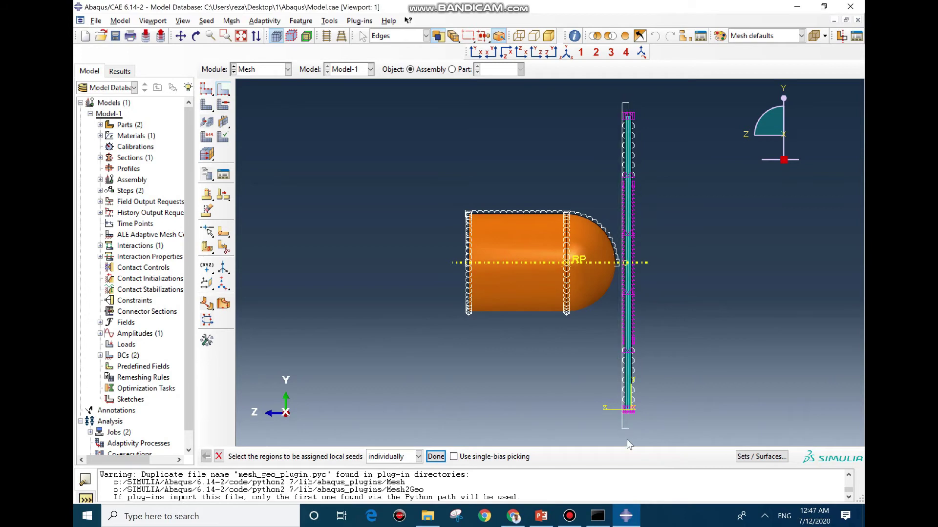
{"action": "left_click_drag", "start_coordinate": [630, 445], "coordinate": [629, 443]}
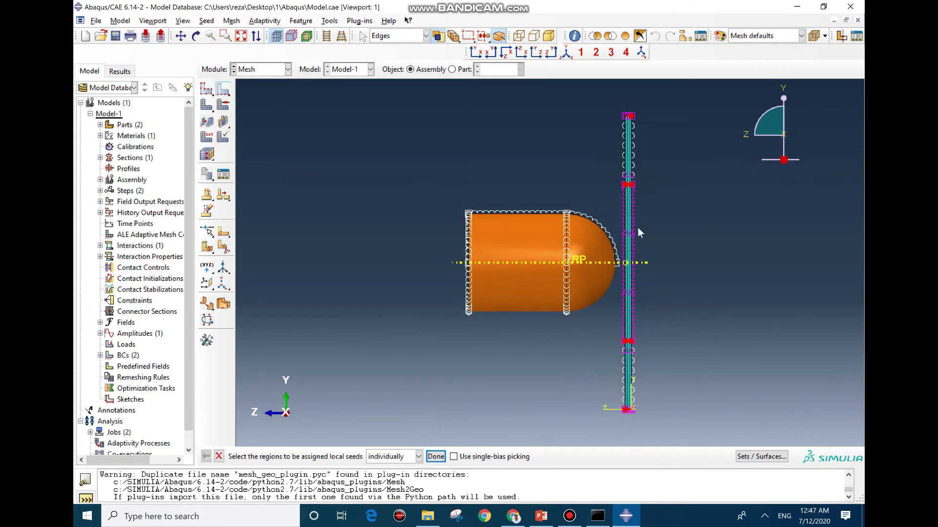
{"action": "scroll", "coordinate": [626, 106], "scroll_direction": "up", "scroll_amount": 5}
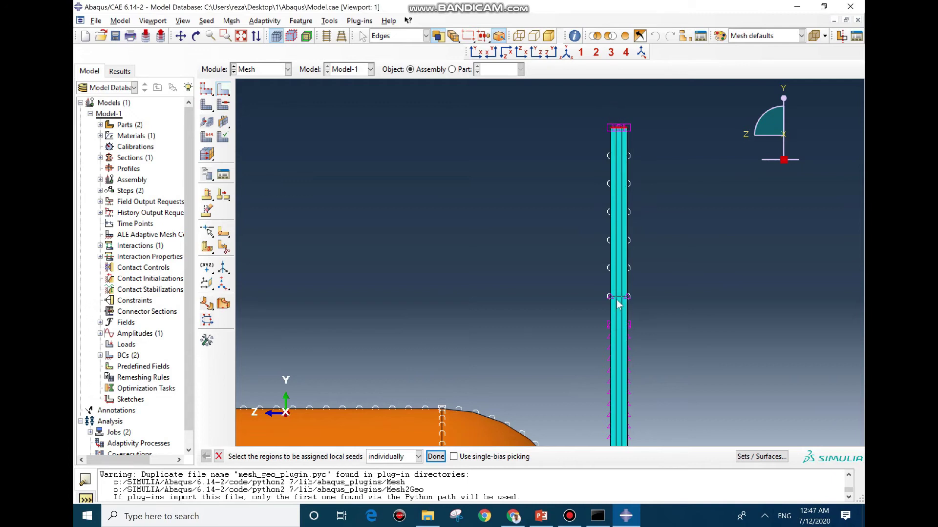
{"action": "scroll", "coordinate": [622, 262], "scroll_direction": "down", "scroll_amount": 5}
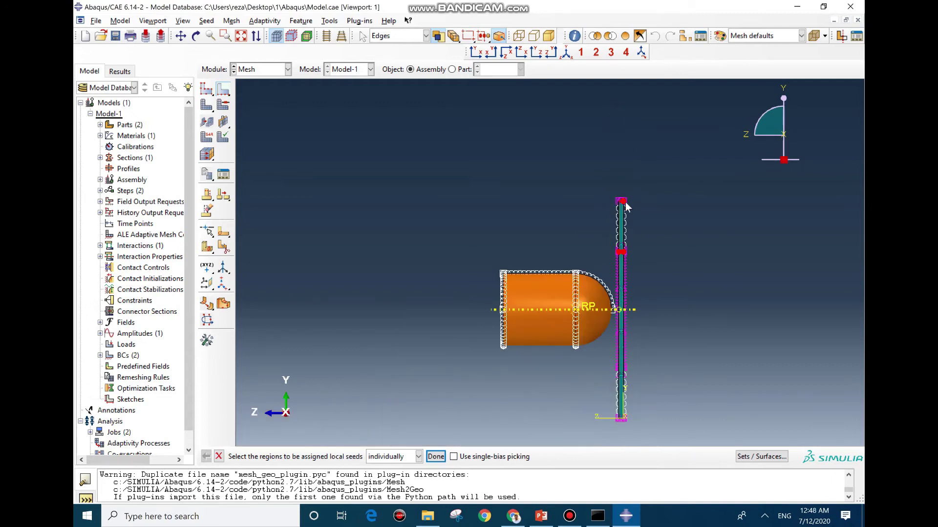
{"action": "scroll", "coordinate": [625, 352], "scroll_direction": "up", "scroll_amount": 3}
{"action": "scroll", "coordinate": [635, 351], "scroll_direction": "down", "scroll_amount": 3}
{"action": "scroll", "coordinate": [640, 349], "scroll_direction": "up", "scroll_amount": 2}
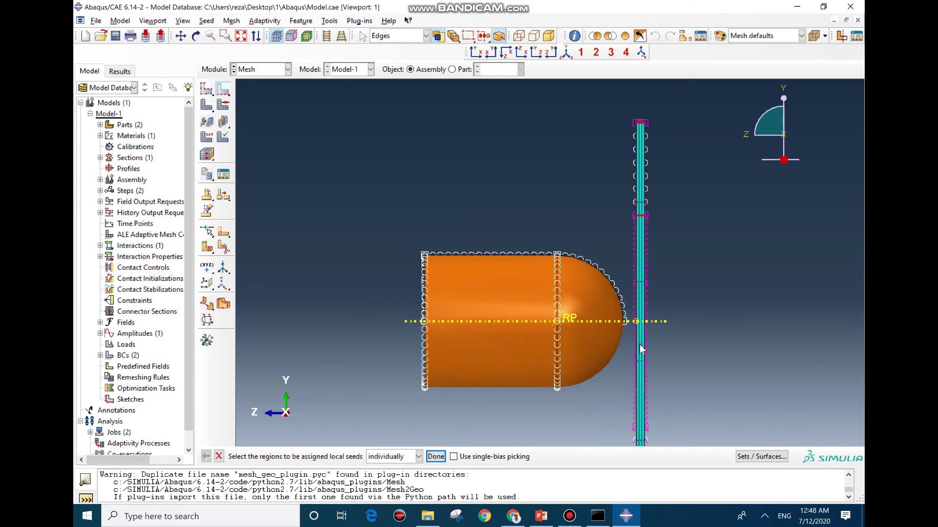
{"action": "scroll", "coordinate": [622, 277], "scroll_direction": "down", "scroll_amount": 3}
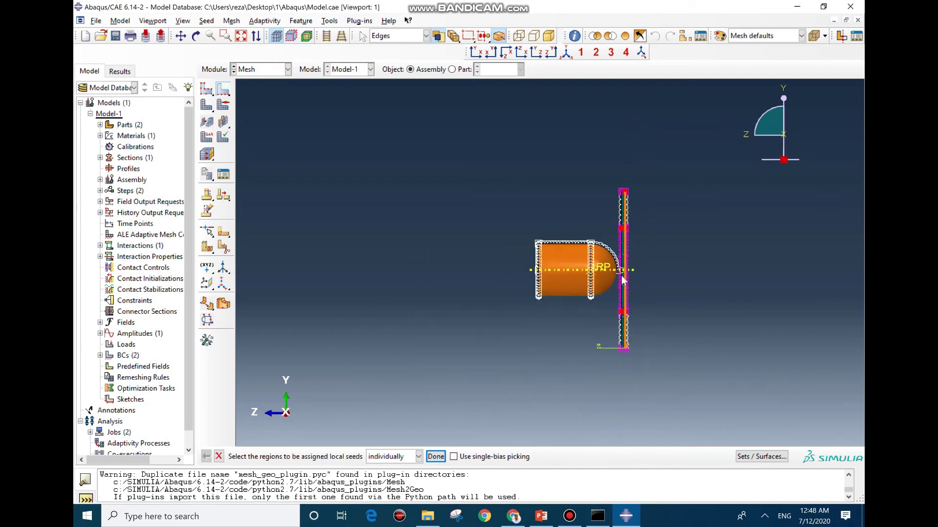
{"action": "scroll", "coordinate": [623, 279], "scroll_direction": "up", "scroll_amount": 4}
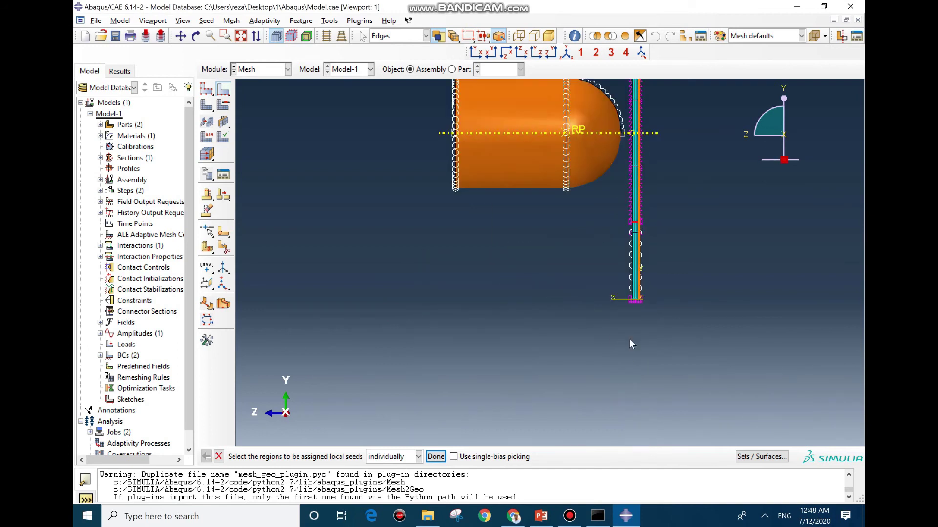
{"action": "middle_click", "coordinate": [635, 305]}
{"action": "left_click_drag", "start_coordinate": [205, 167], "coordinate": [365, 160]}
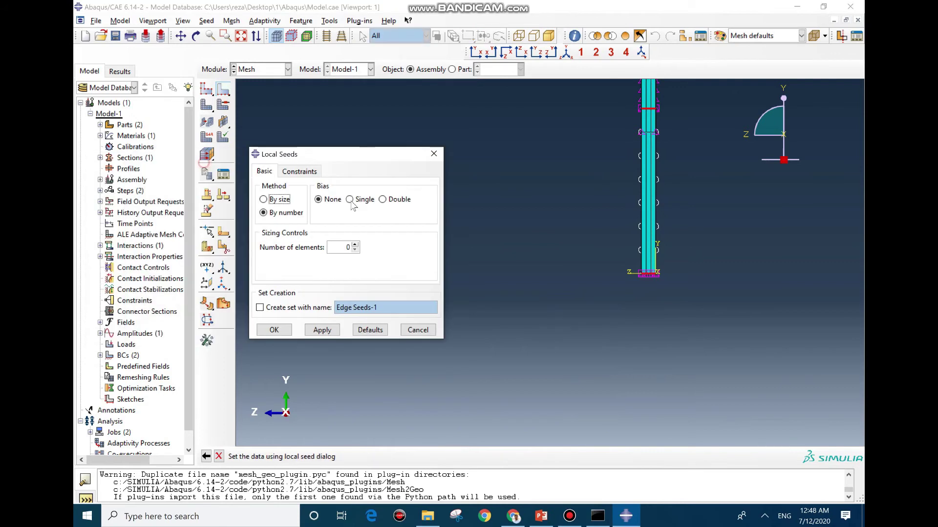
{"action": "double_click", "coordinate": [336, 247]}
{"action": "left_click", "coordinate": [299, 171]}
{"action": "left_click", "coordinate": [263, 226]}
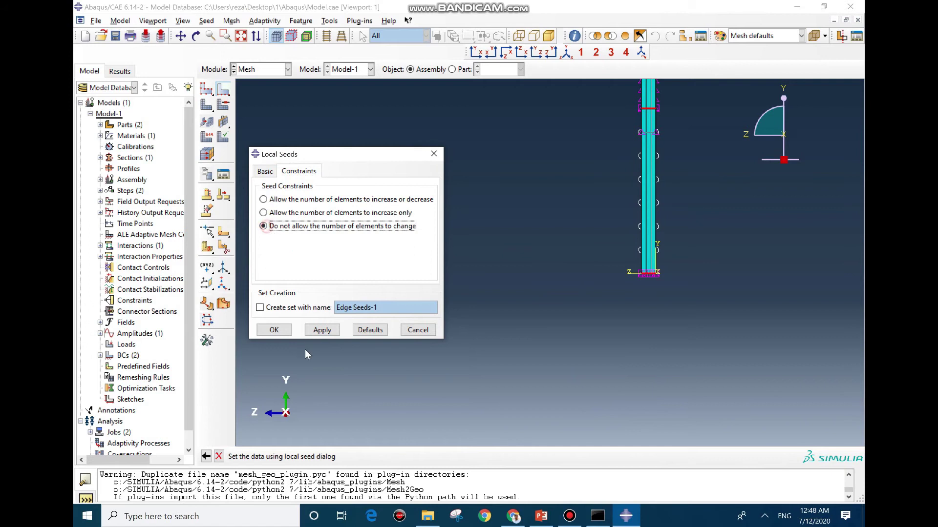
{"action": "left_click", "coordinate": [274, 330]}
{"action": "left_click", "coordinate": [142, 152]}
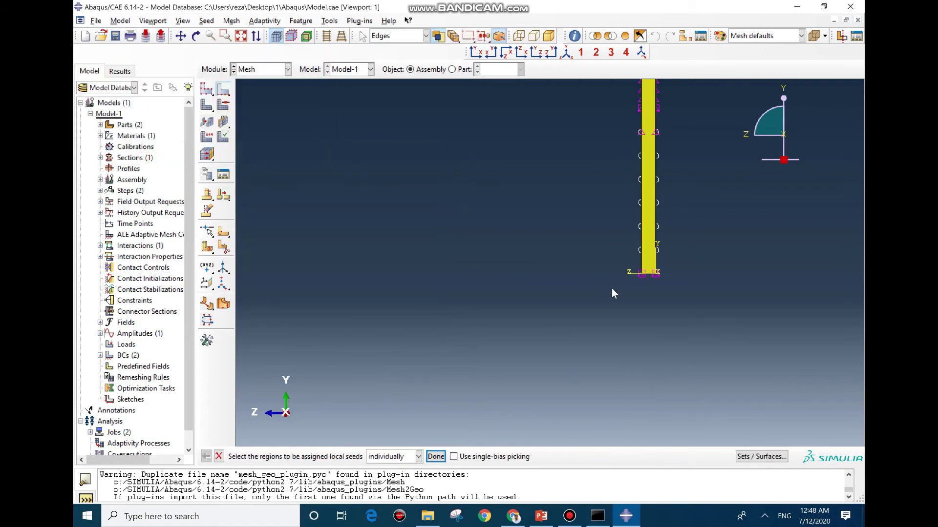
Step: Seed the four edges of the plate's central square with 20 elements each and do not allow the number of elements to change
{"action": "left_click_drag", "start_coordinate": [646, 199], "coordinate": [627, 177], "text": "ctrl+alt"}
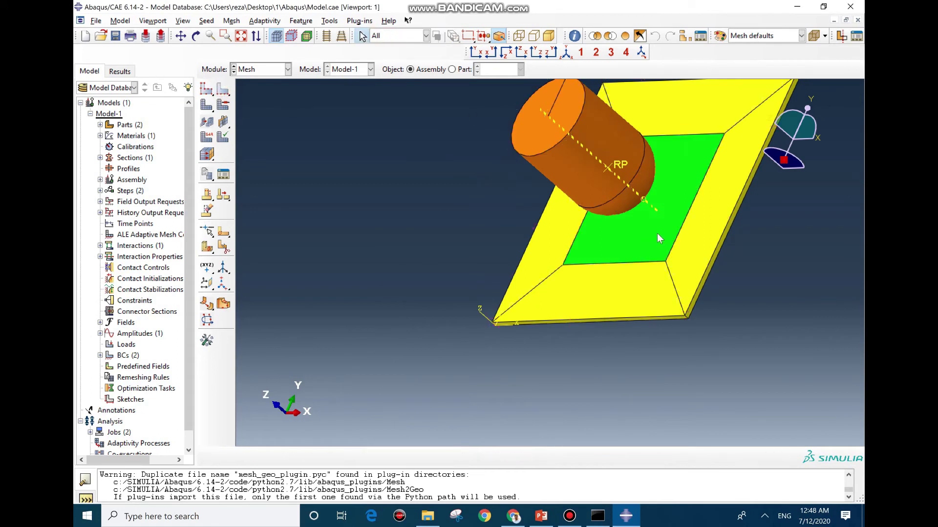
{"action": "left_click_drag", "start_coordinate": [649, 255], "coordinate": [634, 258], "text": "ctrl+alt"}
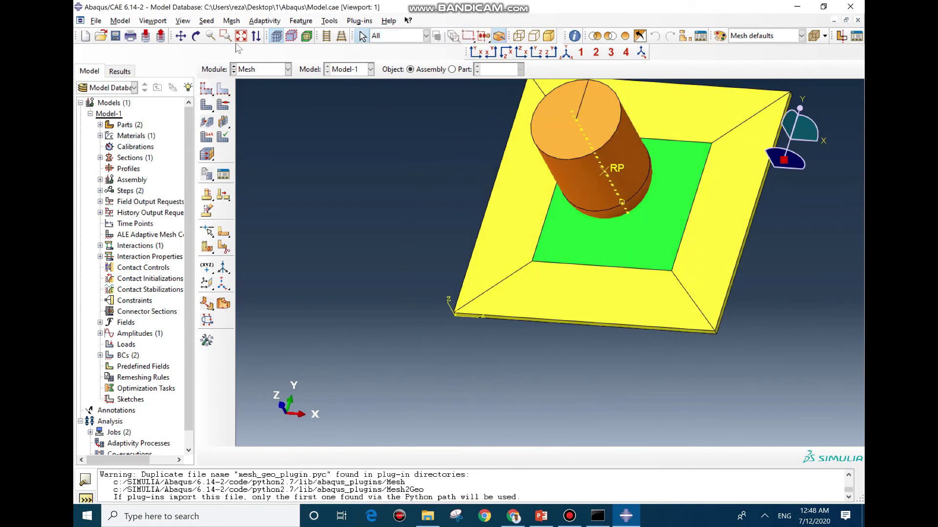
{"action": "left_click", "coordinate": [223, 89]}
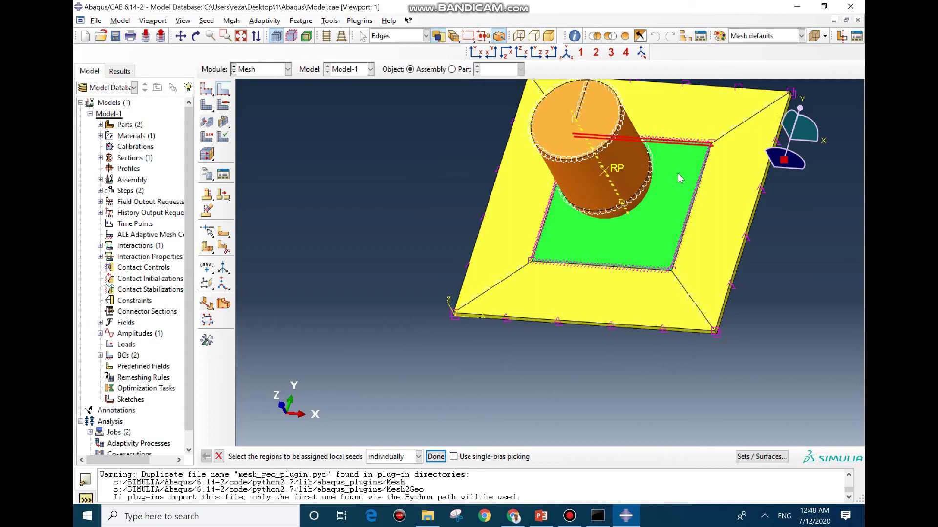
{"action": "left_click", "coordinate": [678, 219], "text": "shift"}
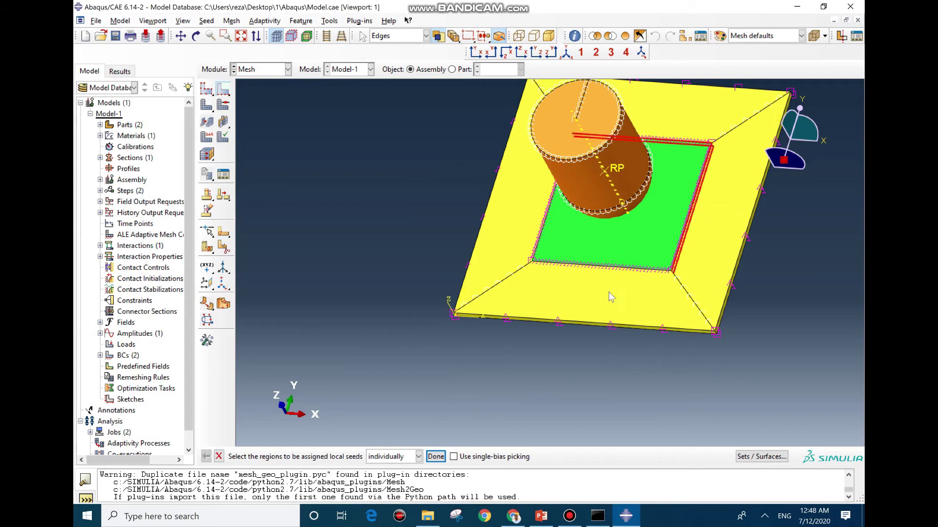
{"action": "left_click", "coordinate": [611, 265], "text": "shift"}
{"action": "left_click", "coordinate": [526, 230], "text": "shift"}
{"action": "middle_click", "coordinate": [432, 172]}
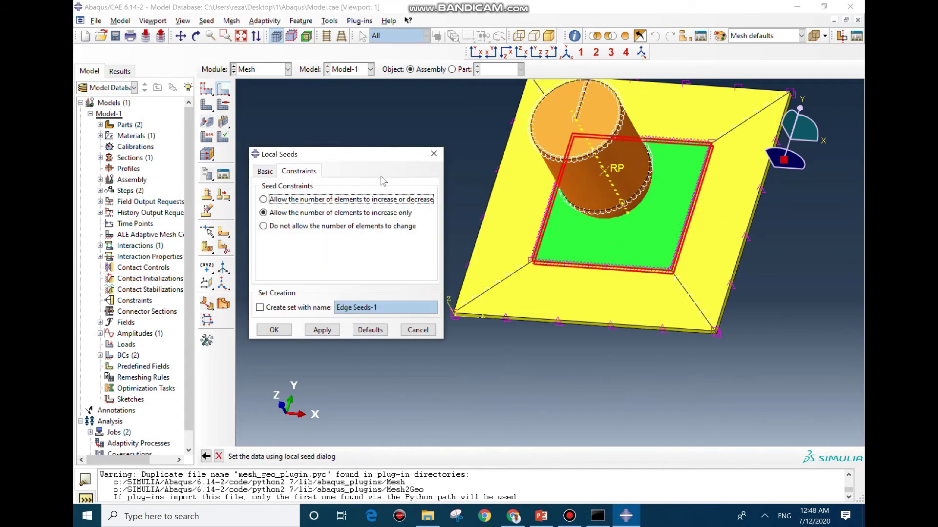
{"action": "left_click", "coordinate": [263, 226]}
{"action": "left_click", "coordinate": [264, 170]}
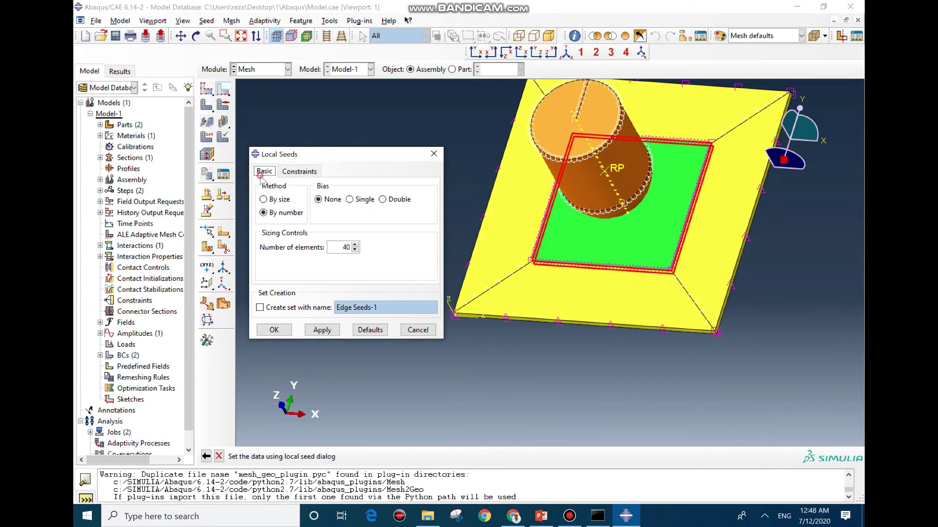
{"action": "double_click", "coordinate": [339, 249]}
{"action": "type", "text": "2"}
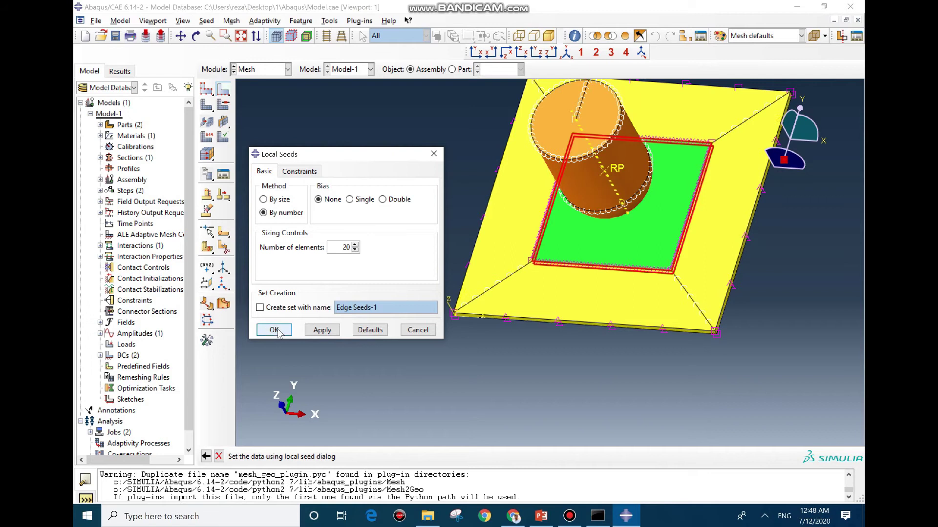
{"action": "left_click", "coordinate": [274, 330]}
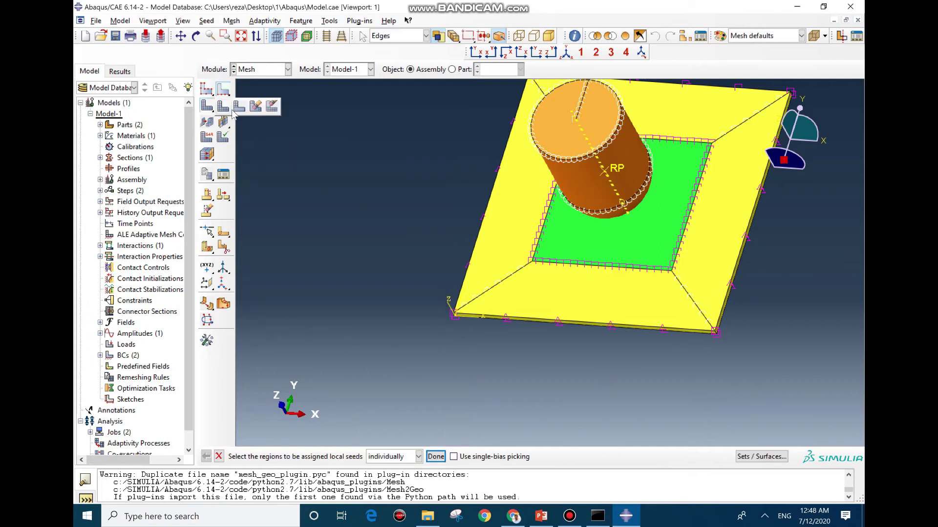
Step: Mesh the plate region by region, starting with the central square and continuing with the four surrounding regions
{"action": "left_click", "coordinate": [206, 105]}
{"action": "left_click", "coordinate": [653, 242]}
{"action": "middle_click", "coordinate": [652, 243]}
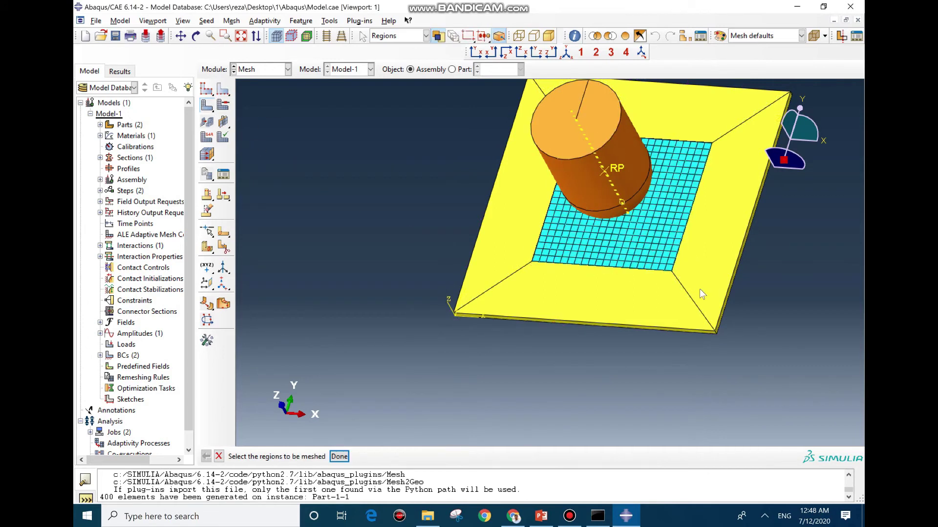
{"action": "left_click", "coordinate": [699, 288]}
{"action": "middle_click", "coordinate": [700, 291]}
{"action": "left_click", "coordinate": [638, 301]}
{"action": "middle_click", "coordinate": [638, 301]}
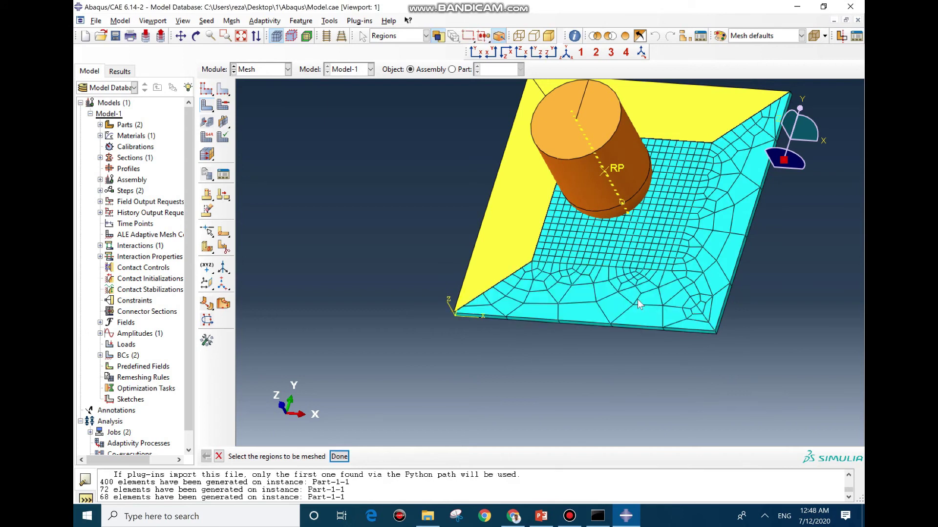
{"action": "left_click", "coordinate": [518, 217]}
{"action": "middle_click", "coordinate": [518, 216]}
{"action": "left_click", "coordinate": [661, 120]}
{"action": "middle_click", "coordinate": [660, 121]}
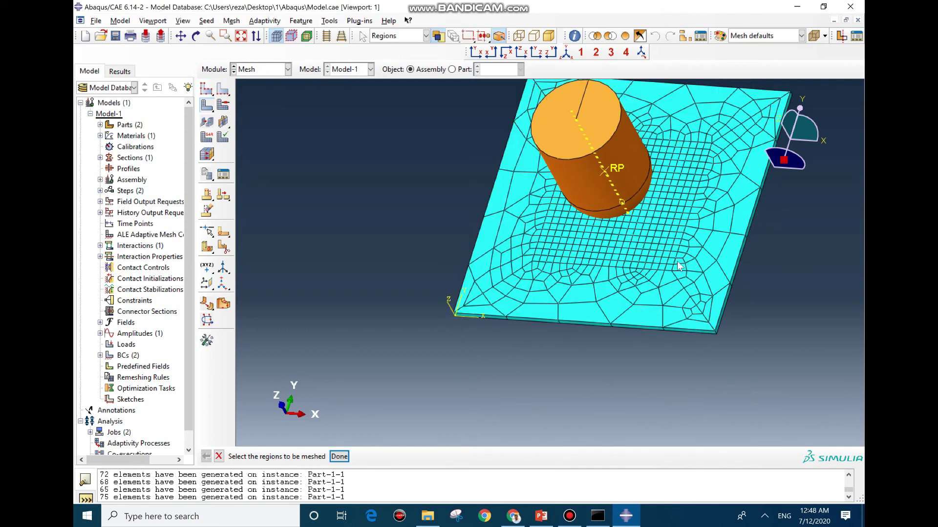
{"action": "left_click_drag", "start_coordinate": [678, 266], "coordinate": [628, 293], "text": "ctrl+alt"}
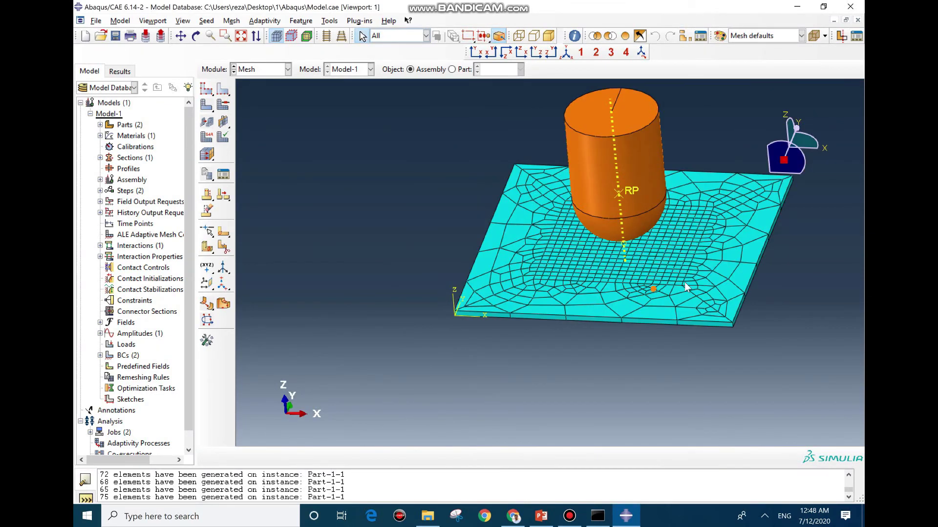
Step: In the Job module's Job Manager, delete Job-2 and submit Job-1 for analysis
{"action": "left_click", "coordinate": [258, 70]}
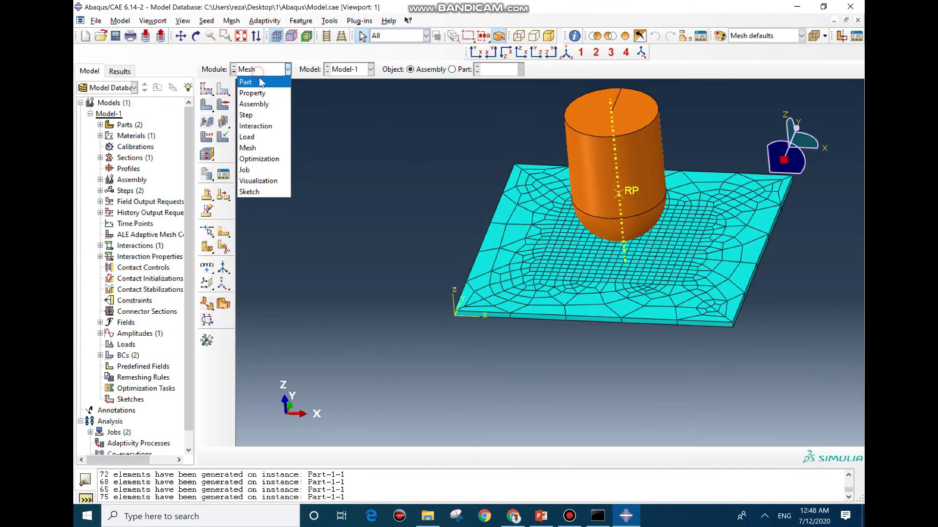
{"action": "left_click", "coordinate": [244, 170]}
{"action": "left_click", "coordinate": [223, 89]}
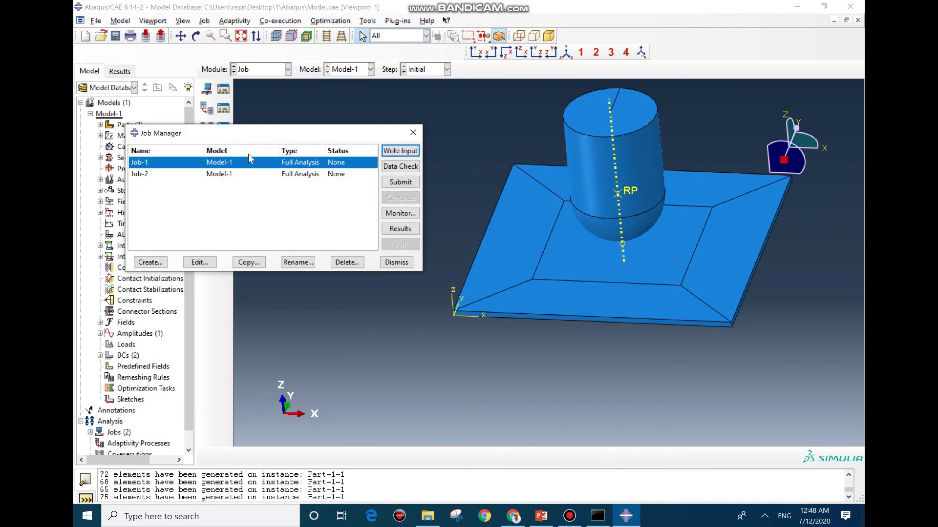
{"action": "left_click", "coordinate": [262, 175]}
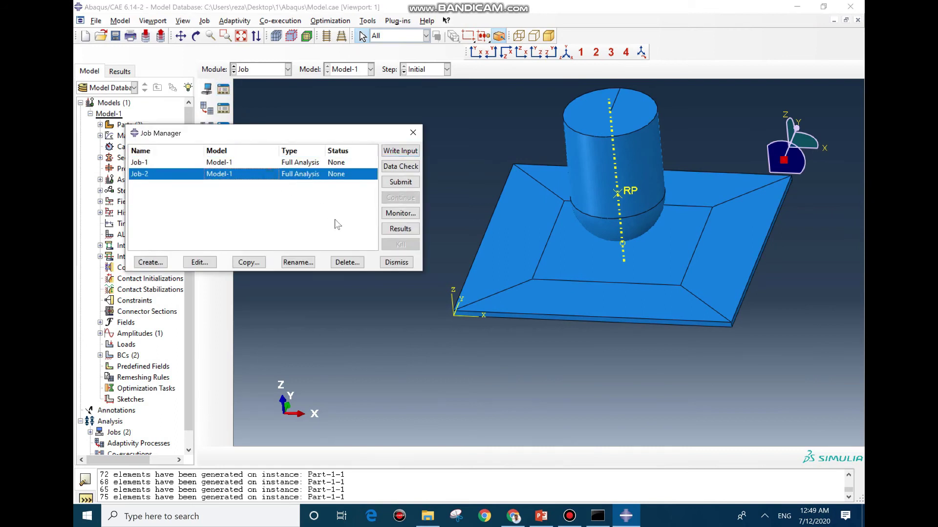
{"action": "left_click", "coordinate": [354, 262]}
{"action": "left_click", "coordinate": [421, 285]}
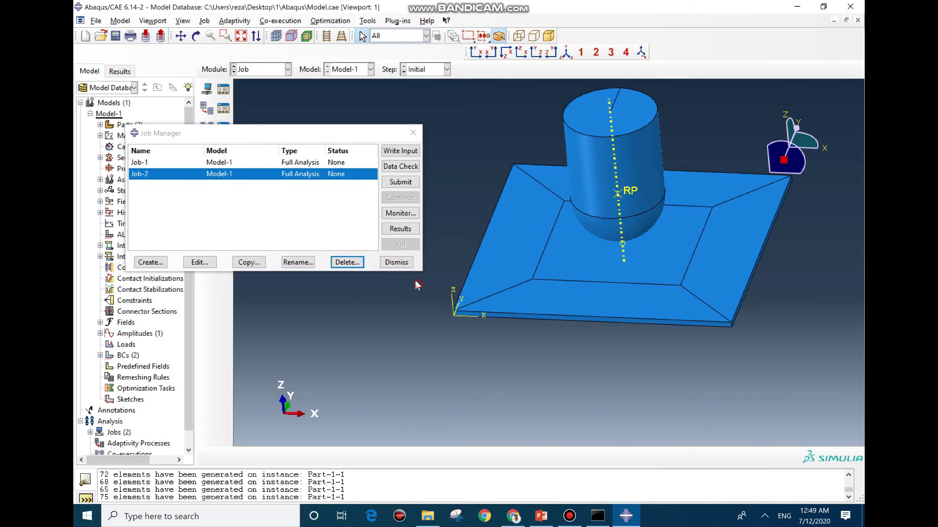
{"action": "left_click", "coordinate": [400, 182]}
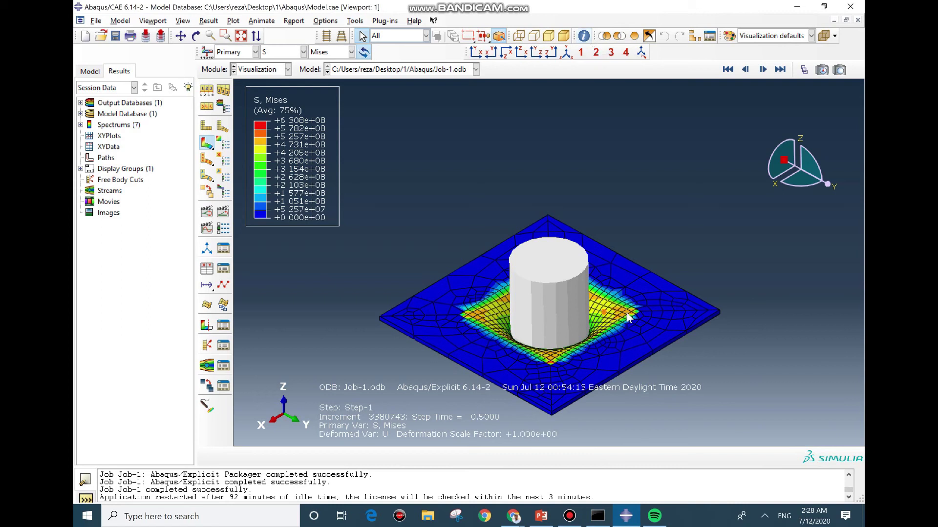
Step: Examine the Mises stress contours of Job-1 around the punch, at the edges of the central square and in the plate's outer elements
{"action": "scroll", "coordinate": [633, 315], "scroll_direction": "up", "scroll_amount": 5}
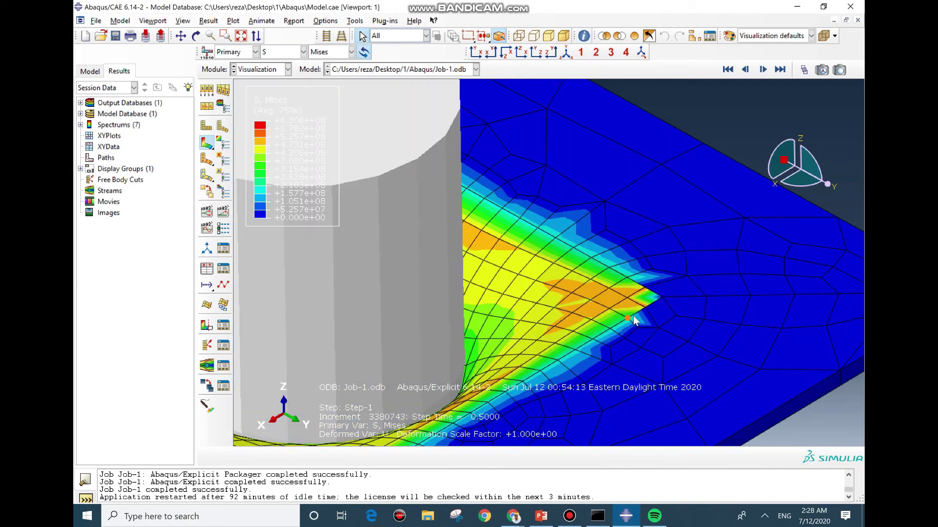
{"action": "scroll", "coordinate": [638, 315], "scroll_direction": "down", "scroll_amount": 5}
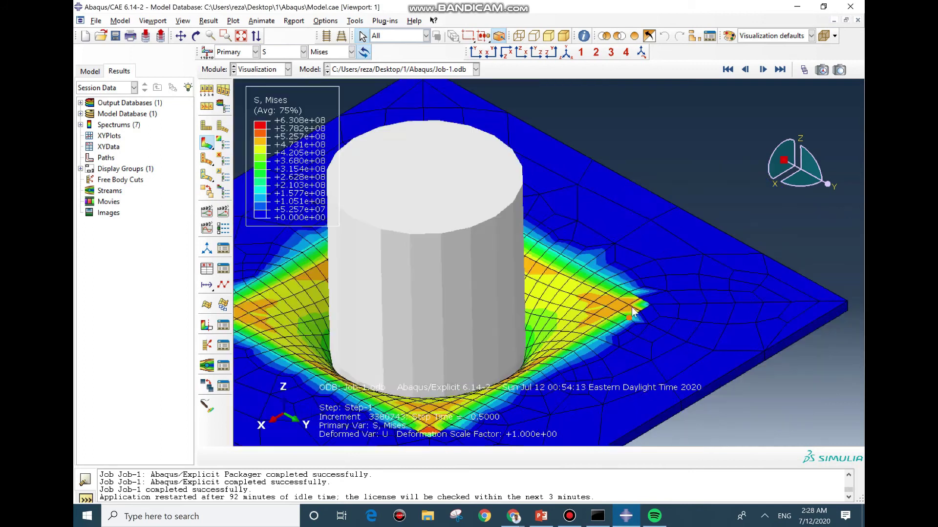
{"action": "scroll", "coordinate": [813, 309], "scroll_direction": "up", "scroll_amount": 4}
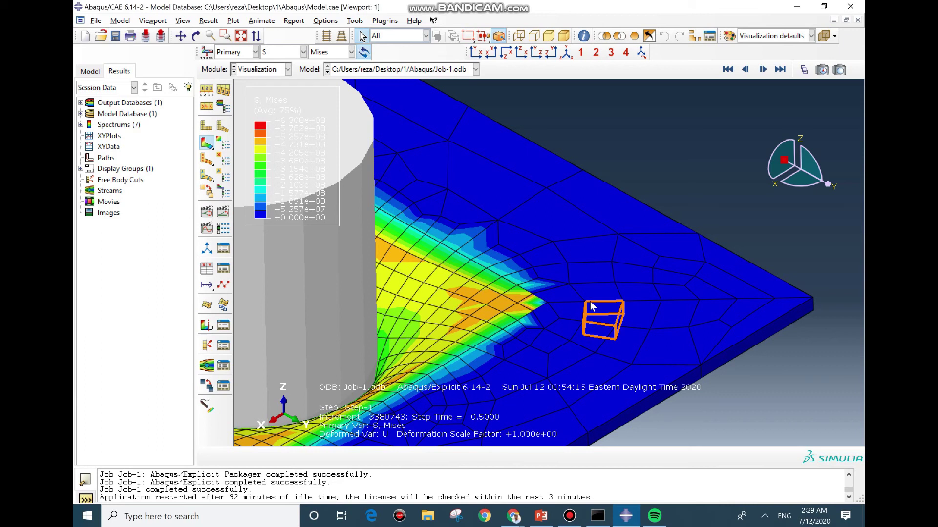
{"action": "scroll", "coordinate": [591, 306], "scroll_direction": "up", "scroll_amount": 3}
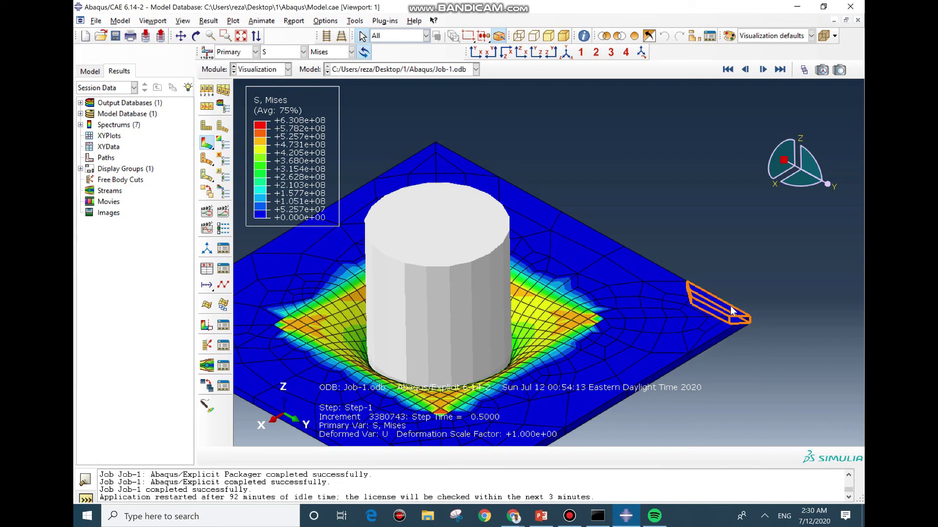
{"action": "scroll", "coordinate": [744, 295], "scroll_direction": "down", "scroll_amount": 2}
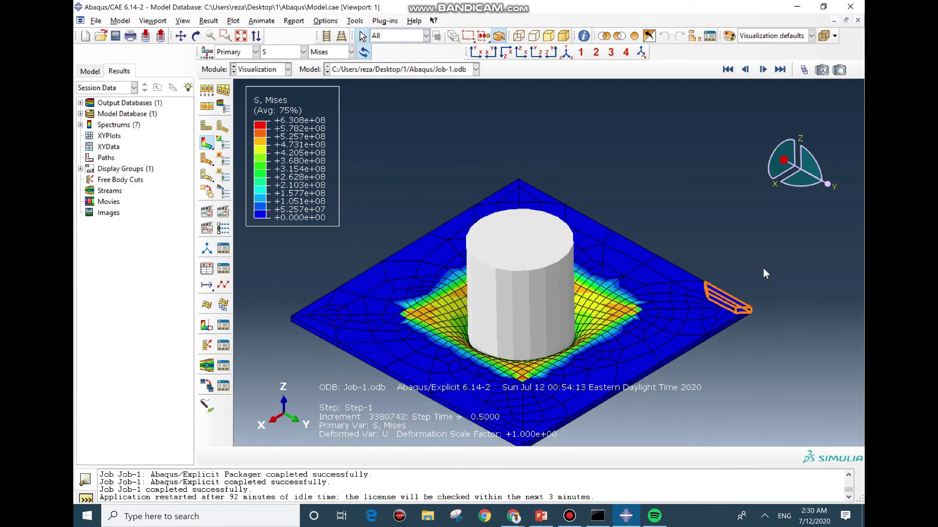
{"action": "scroll", "coordinate": [528, 186], "scroll_direction": "down", "scroll_amount": 2}
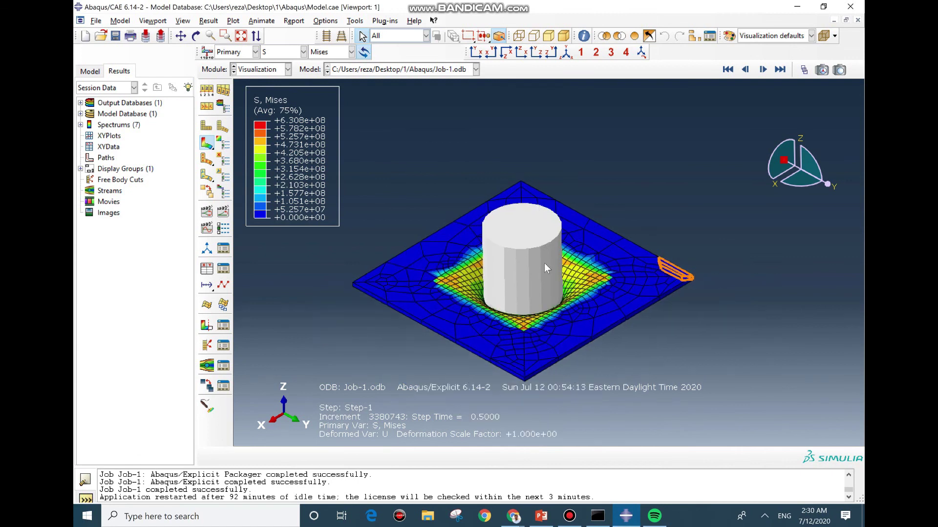